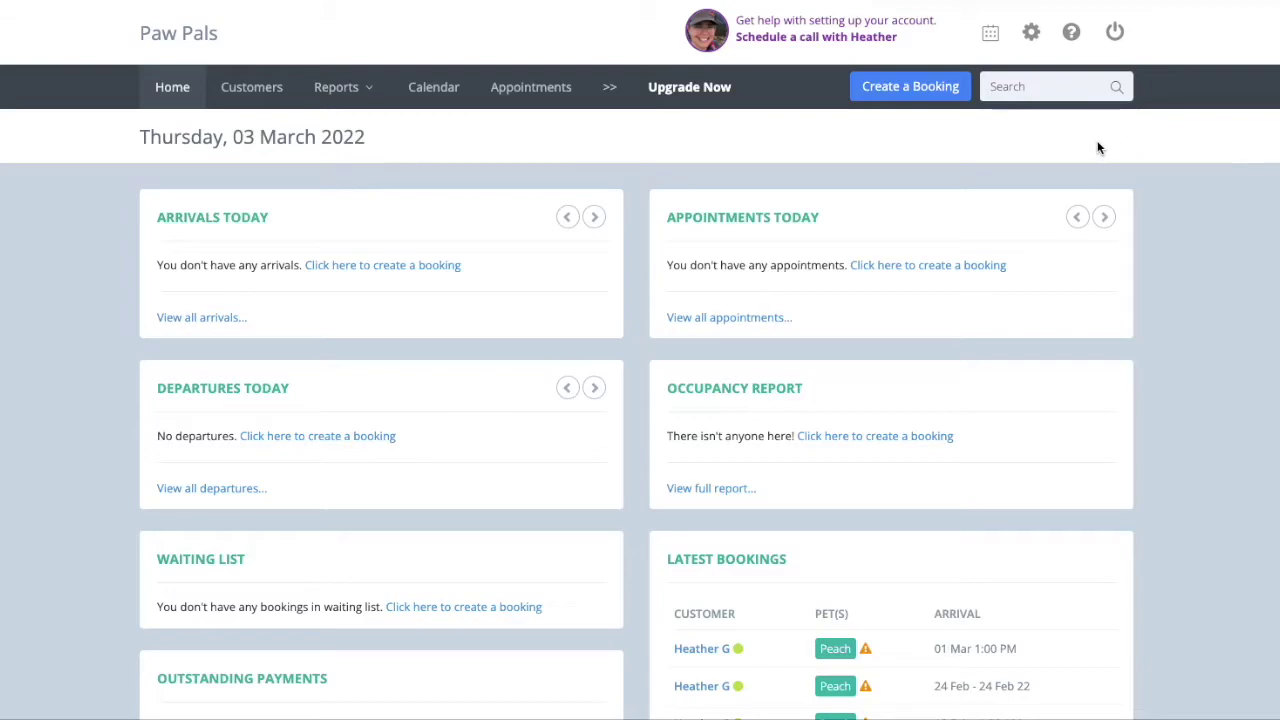
Go to the Plugins page through Integrations in the settings gear menu.
click(1031, 36)
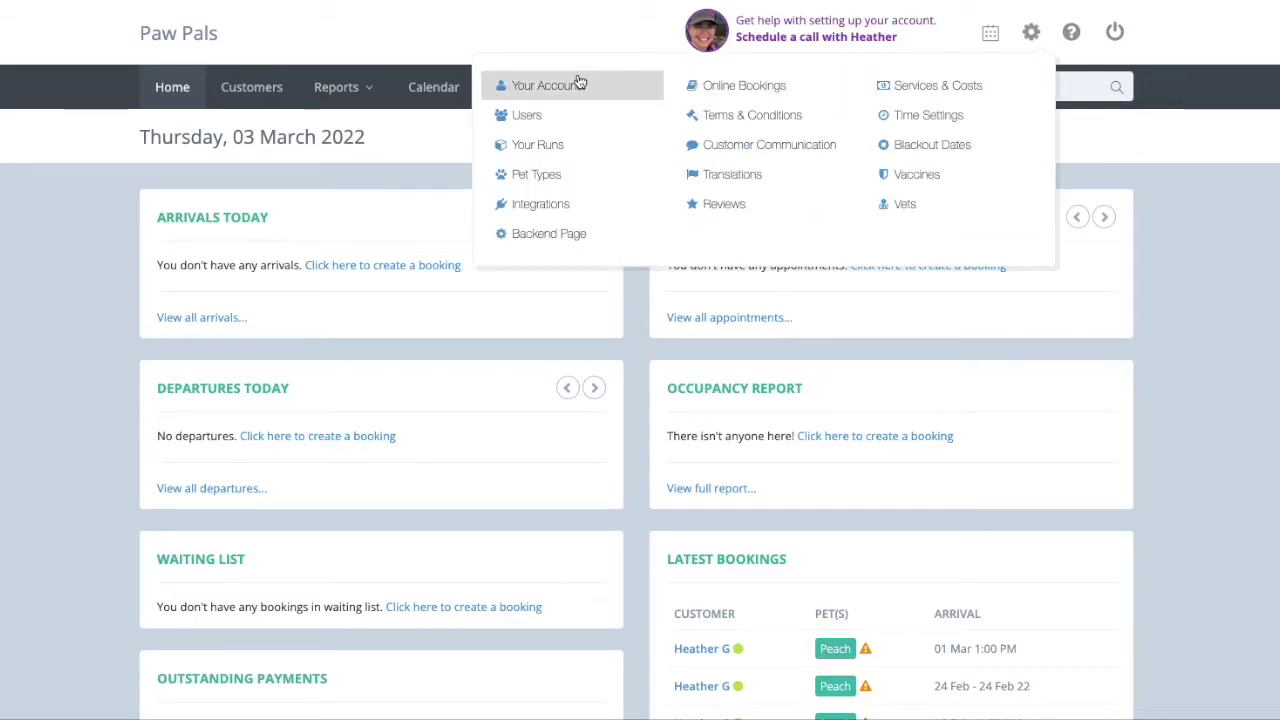
click(571, 203)
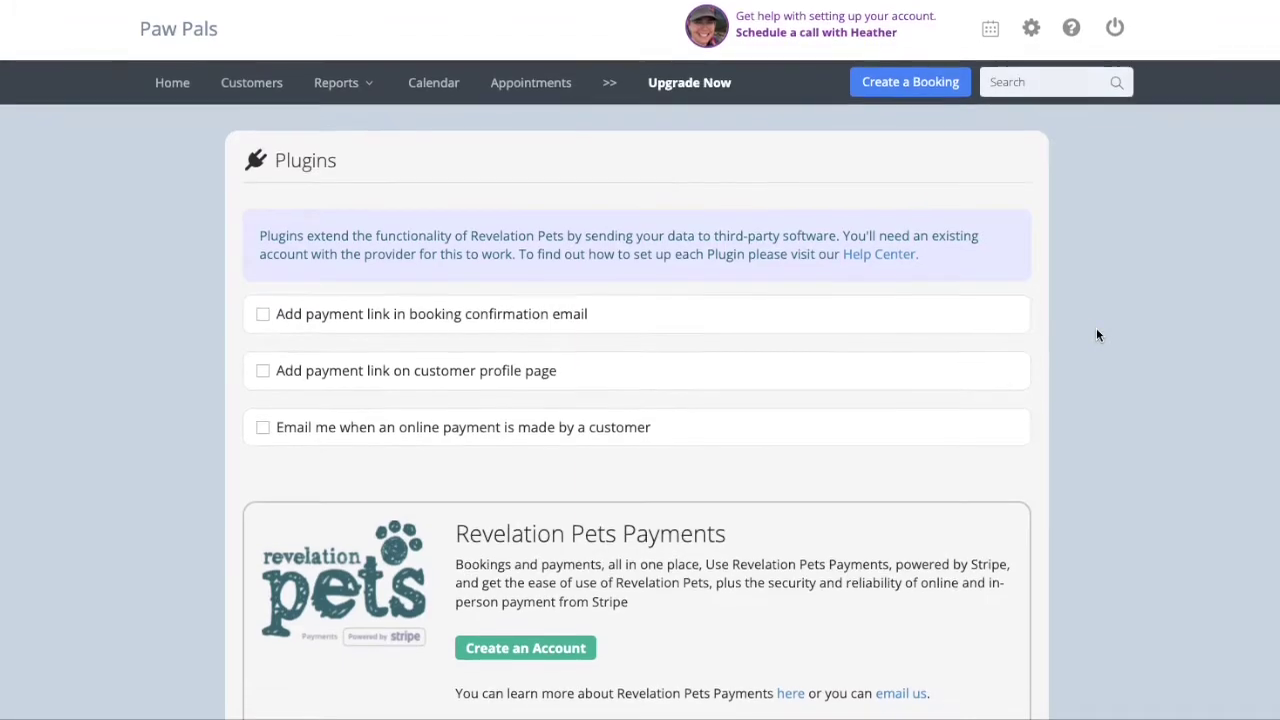
Scroll past the Xero card and start creating a Revelation Pets Payments account.
scroll(1097, 334, down, 3)
scroll(1097, 334, down, 2)
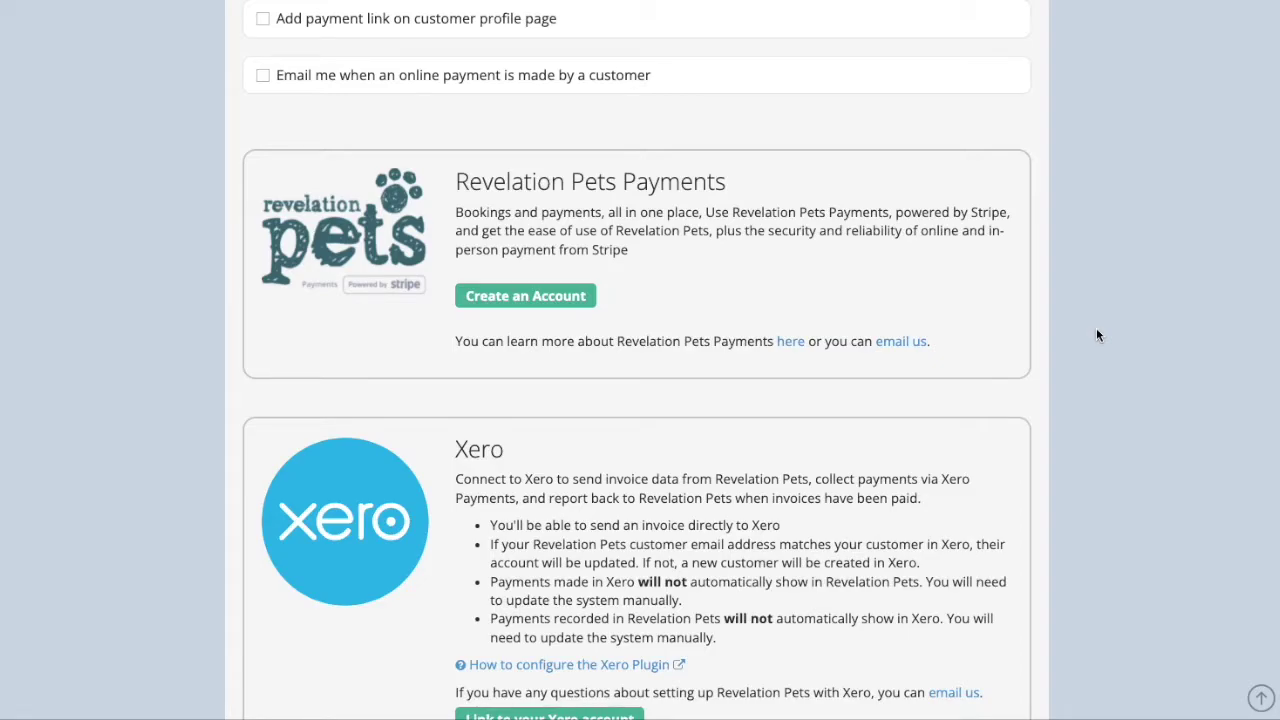
click(570, 310)
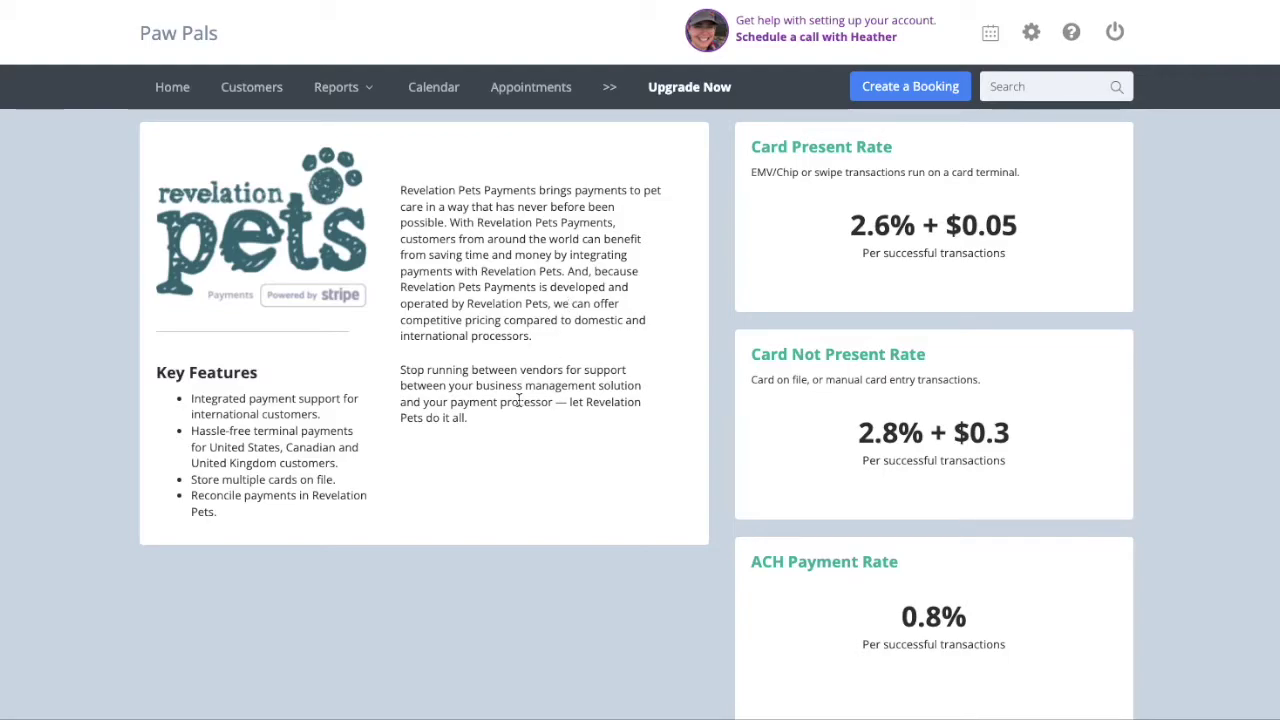
Highlight the Key Features heading and scroll down the sign-up page's feature list.
drag(258, 372, 155, 373)
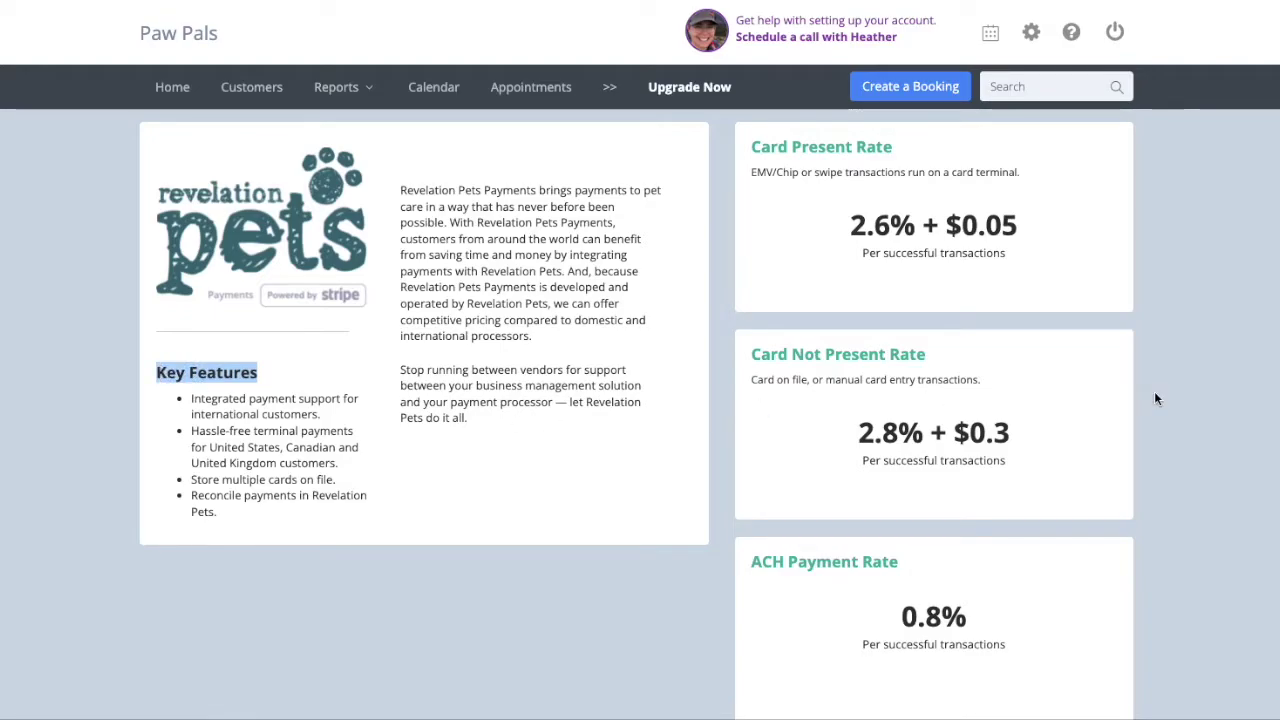
scroll(1154, 399, down, 10)
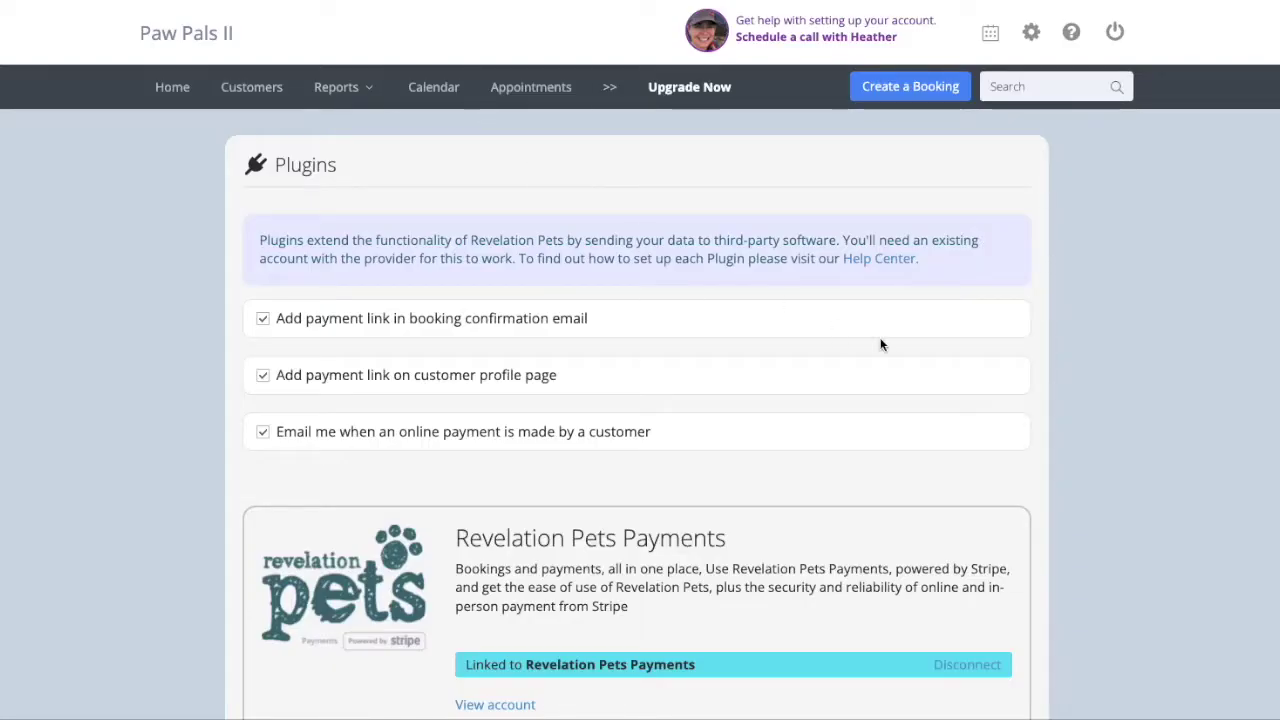
Highlight the 'Add payment link in booking confirmation email' option, then email Gamma's daycare booking to the customer.
scroll(1151, 425, down, 1)
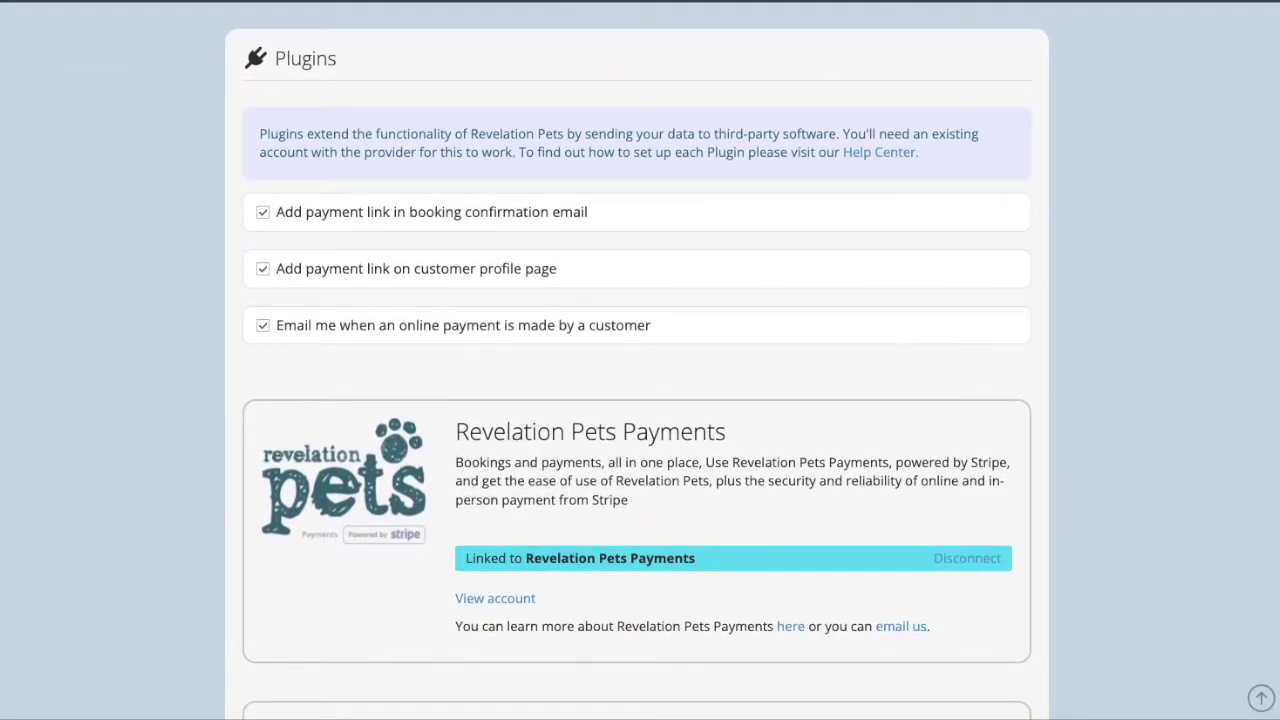
drag(612, 216, 284, 214)
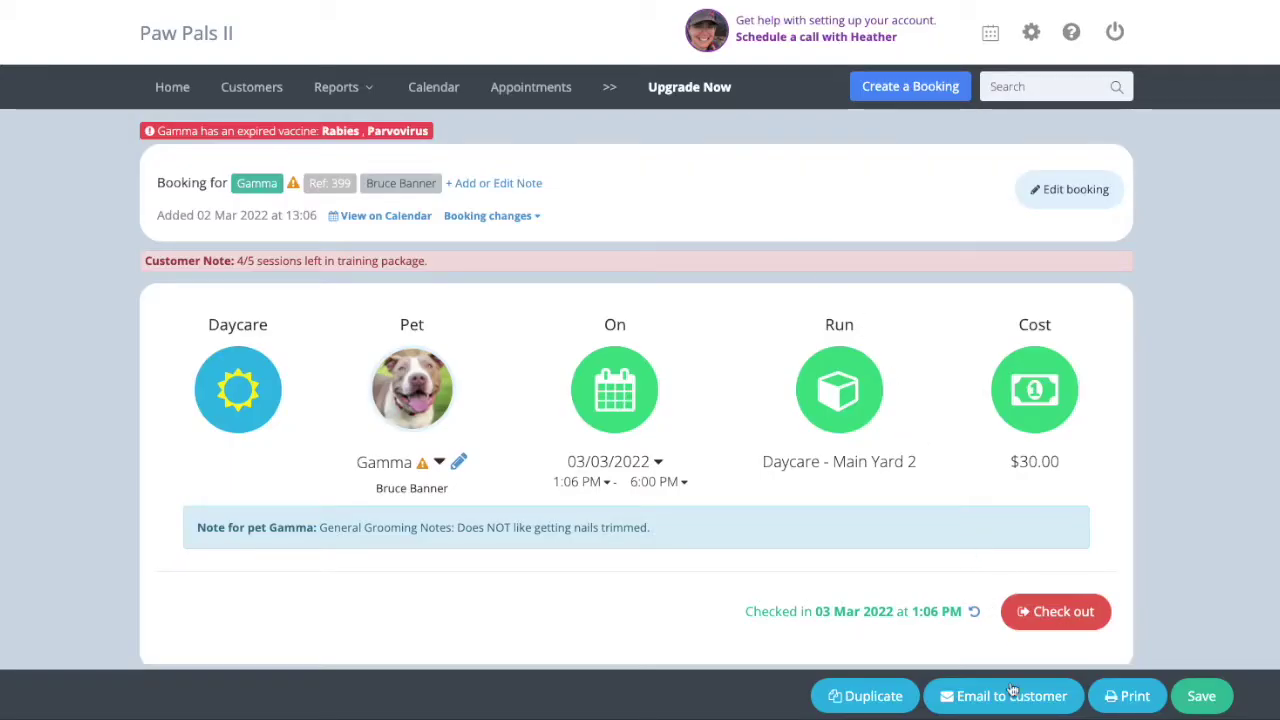
click(1012, 695)
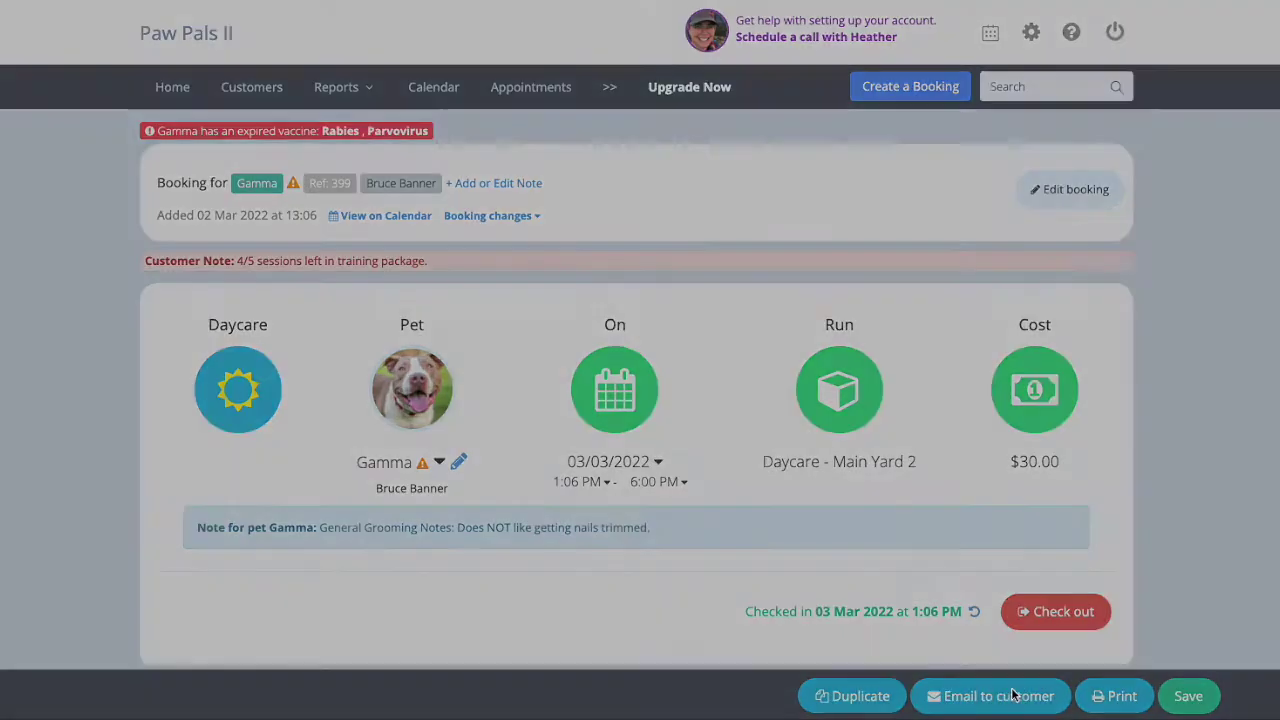
Try Request Deposit Payment, then Request Custom Booking Payment Amount; highlight the profile-page payment link option.
click(393, 244)
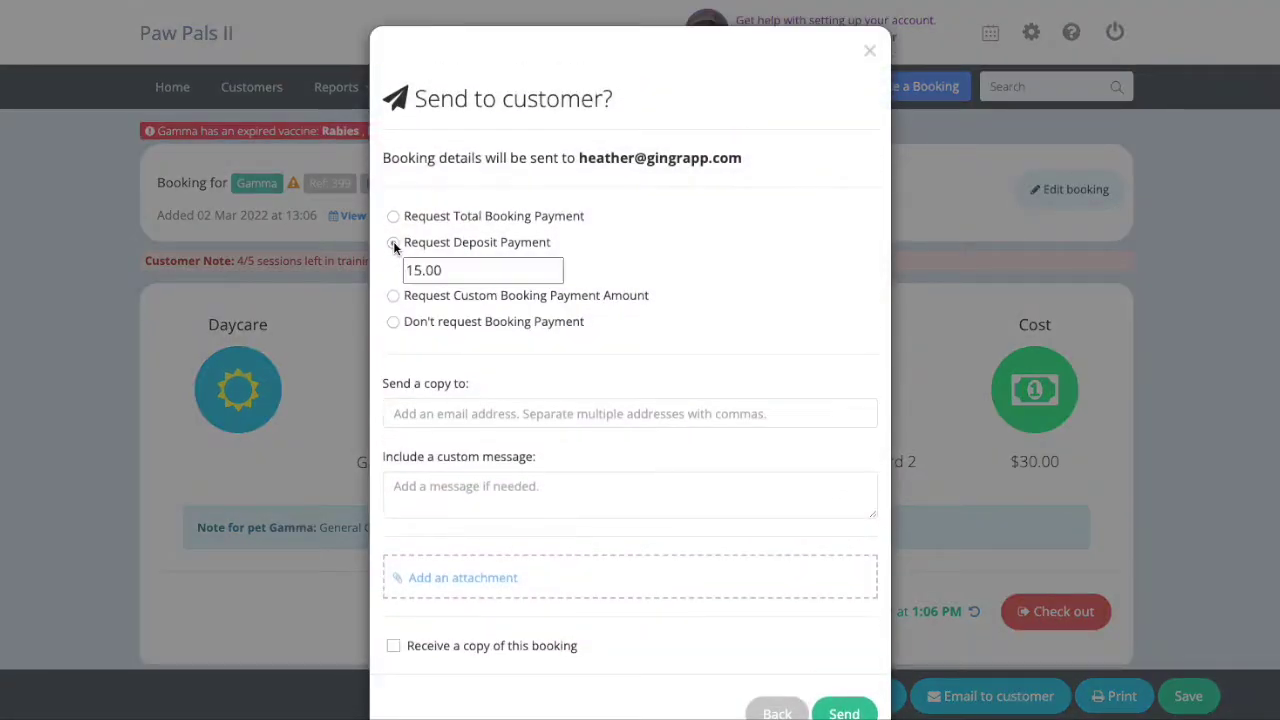
click(393, 296)
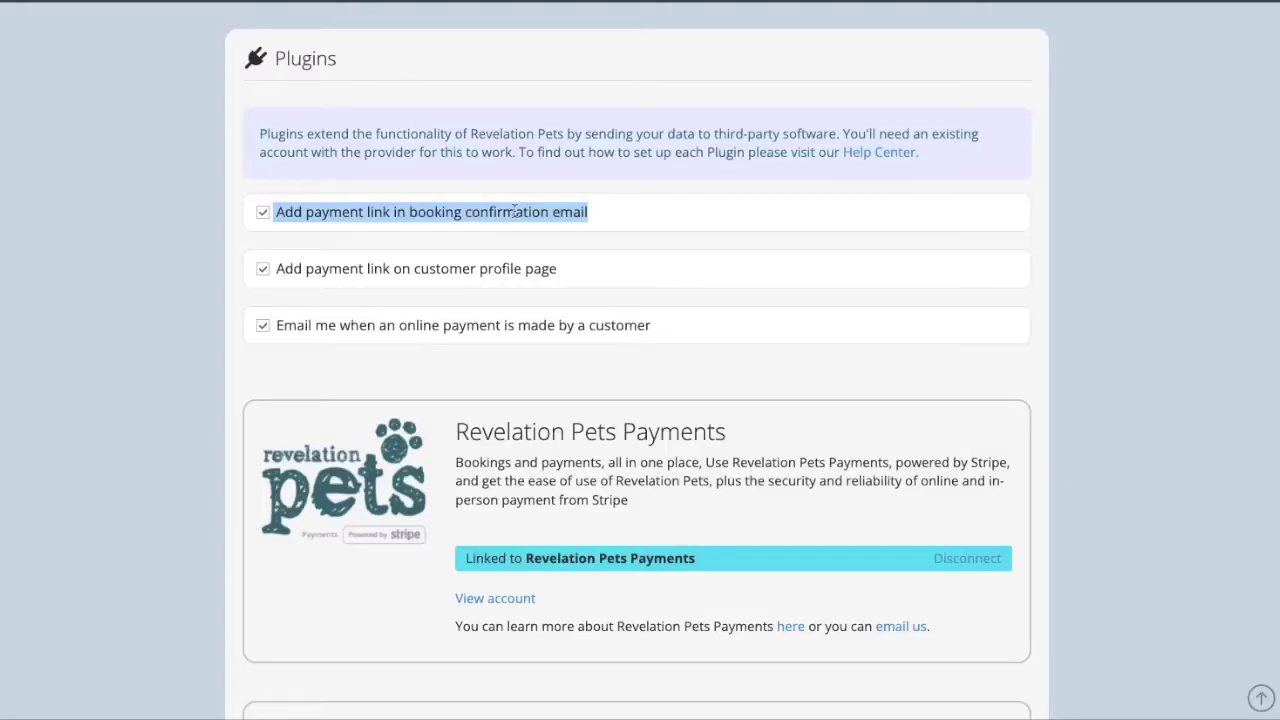
drag(594, 280, 283, 276)
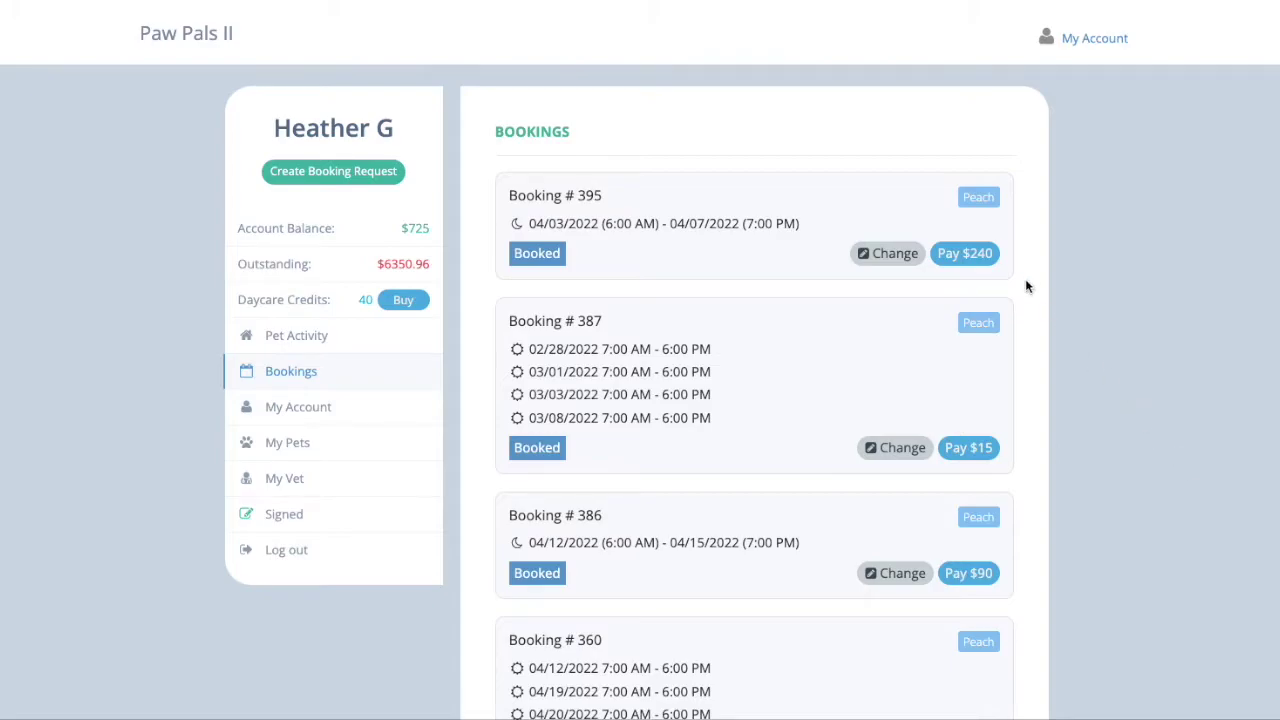
Preview the Pay $240 form and the daycare credit packs (10 for $250, 5 for $125).
click(966, 255)
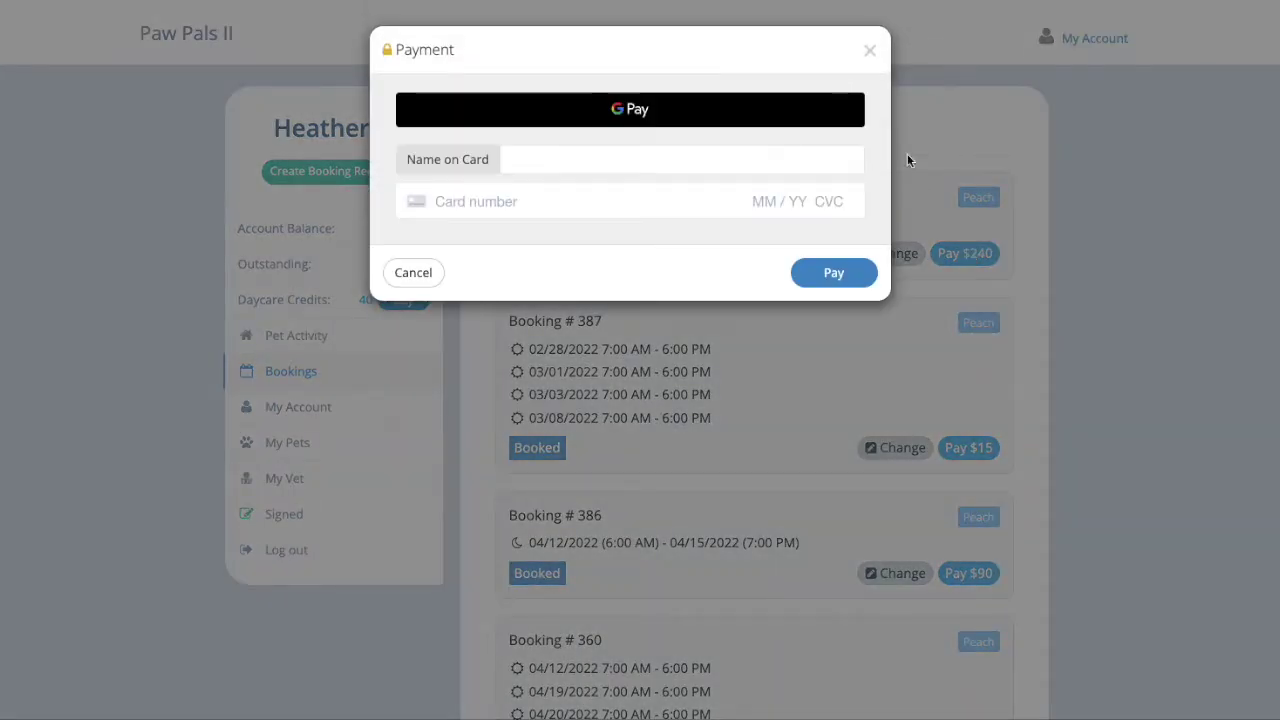
click(877, 60)
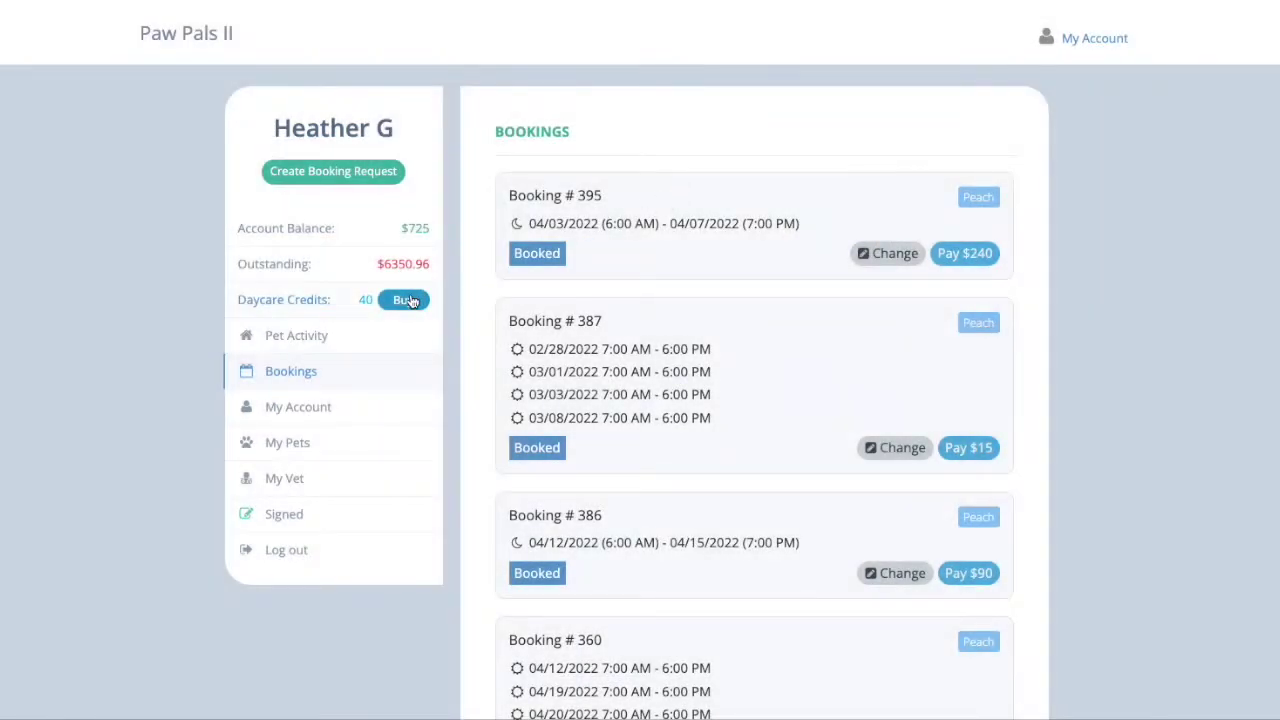
click(408, 300)
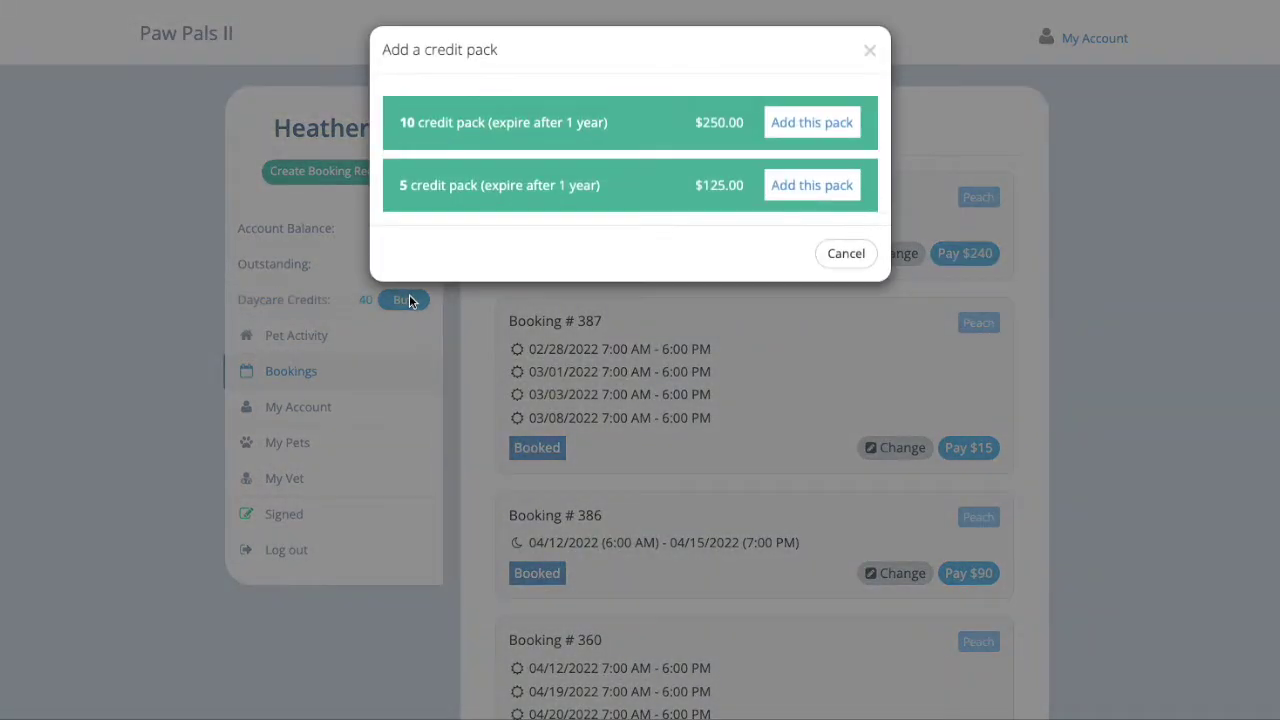
click(870, 51)
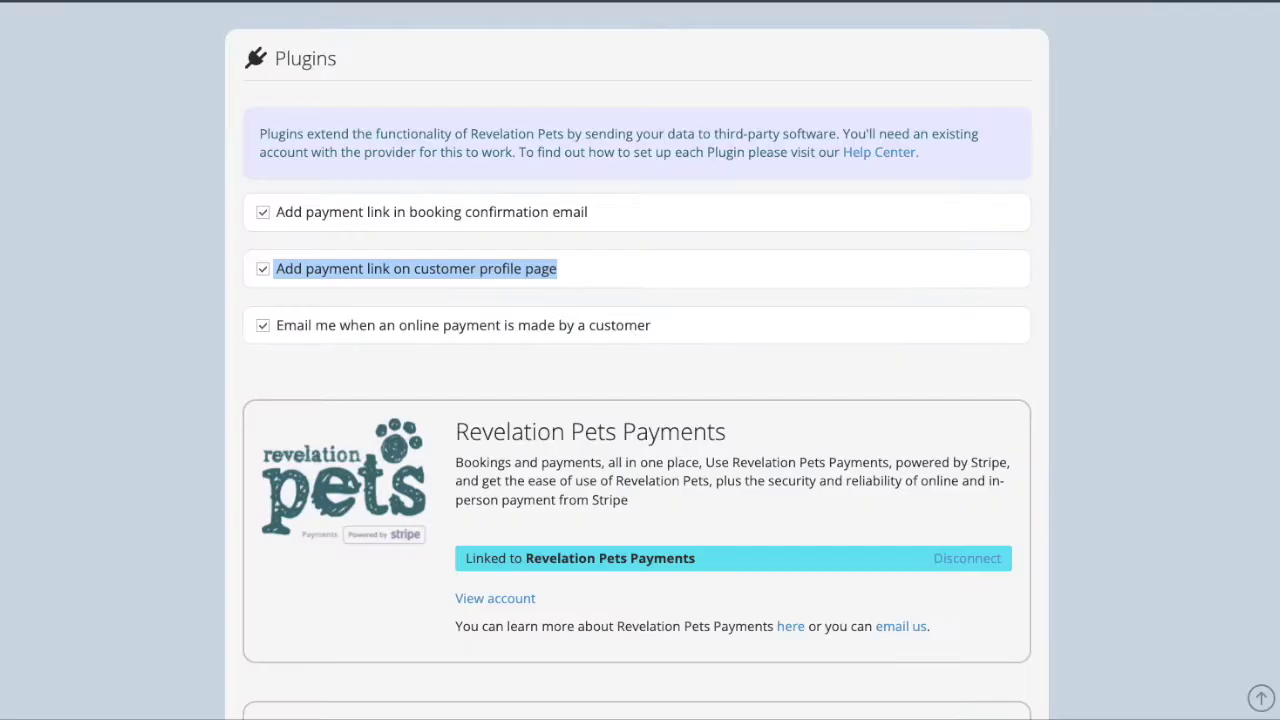
Highlight the online payment email notification option, then view the linked Revelation Pets Payments account.
click(728, 347)
drag(674, 334, 280, 326)
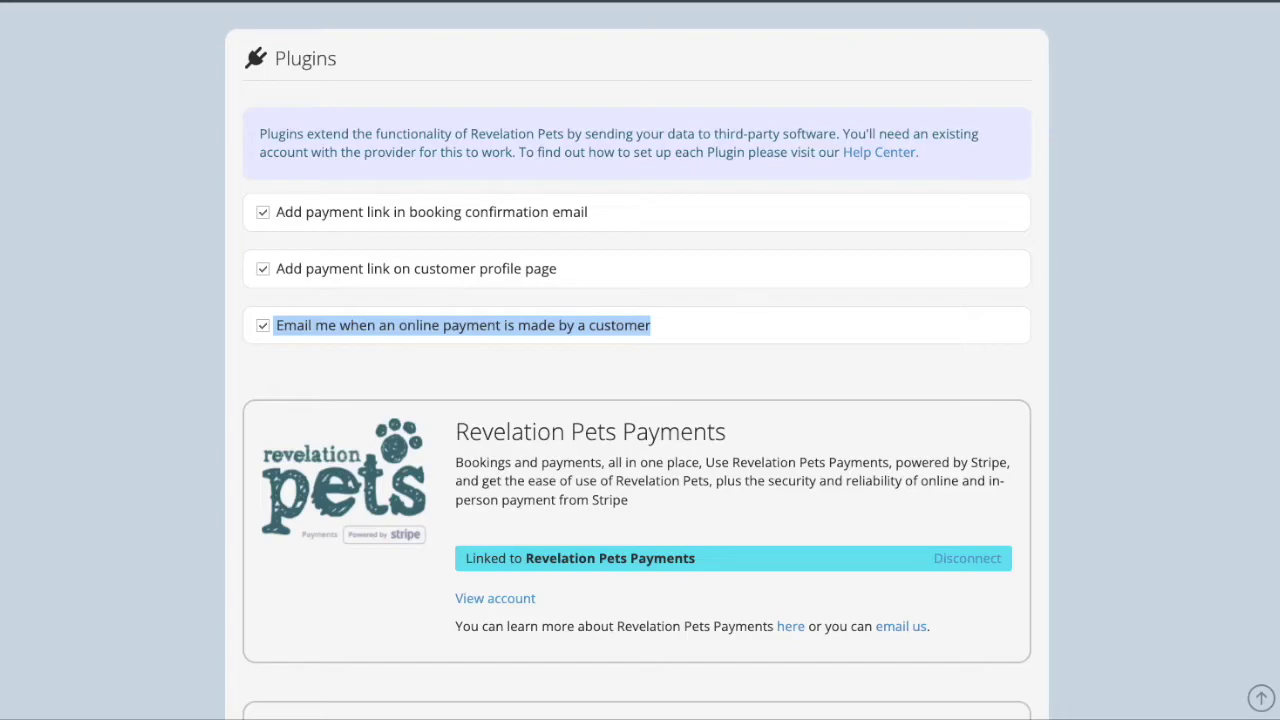
click(1219, 406)
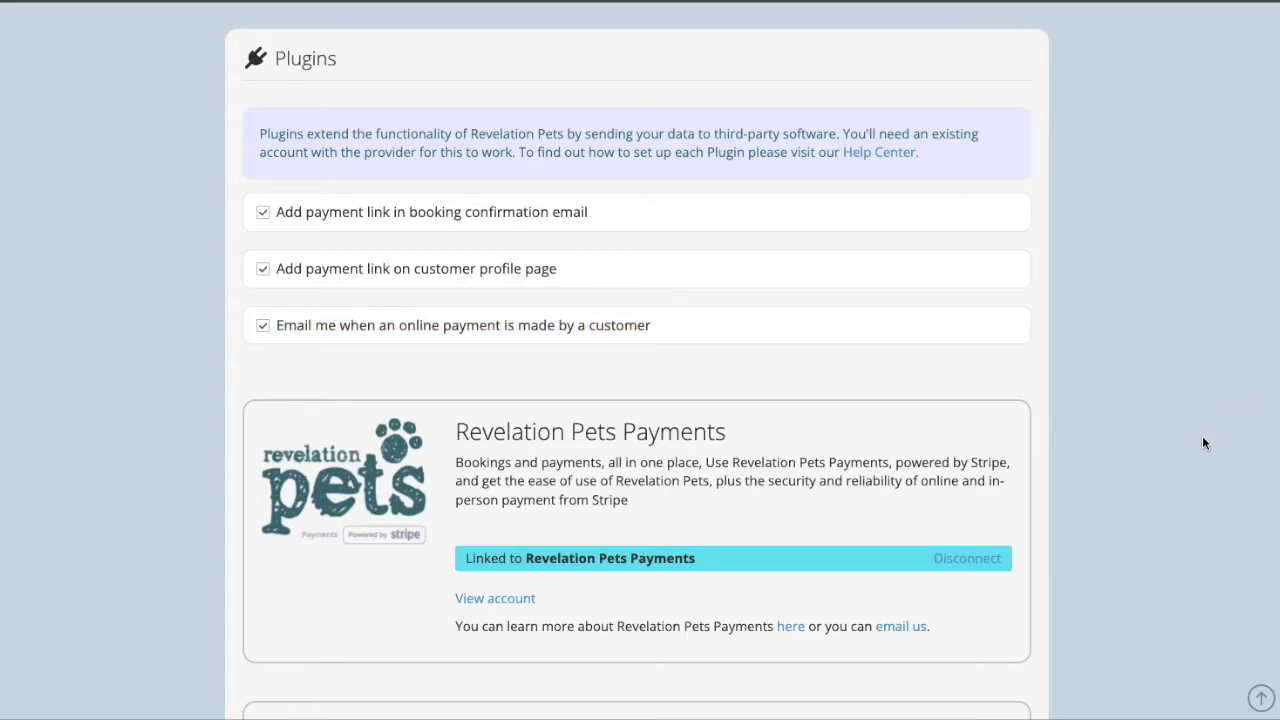
scroll(1203, 443, down, 3)
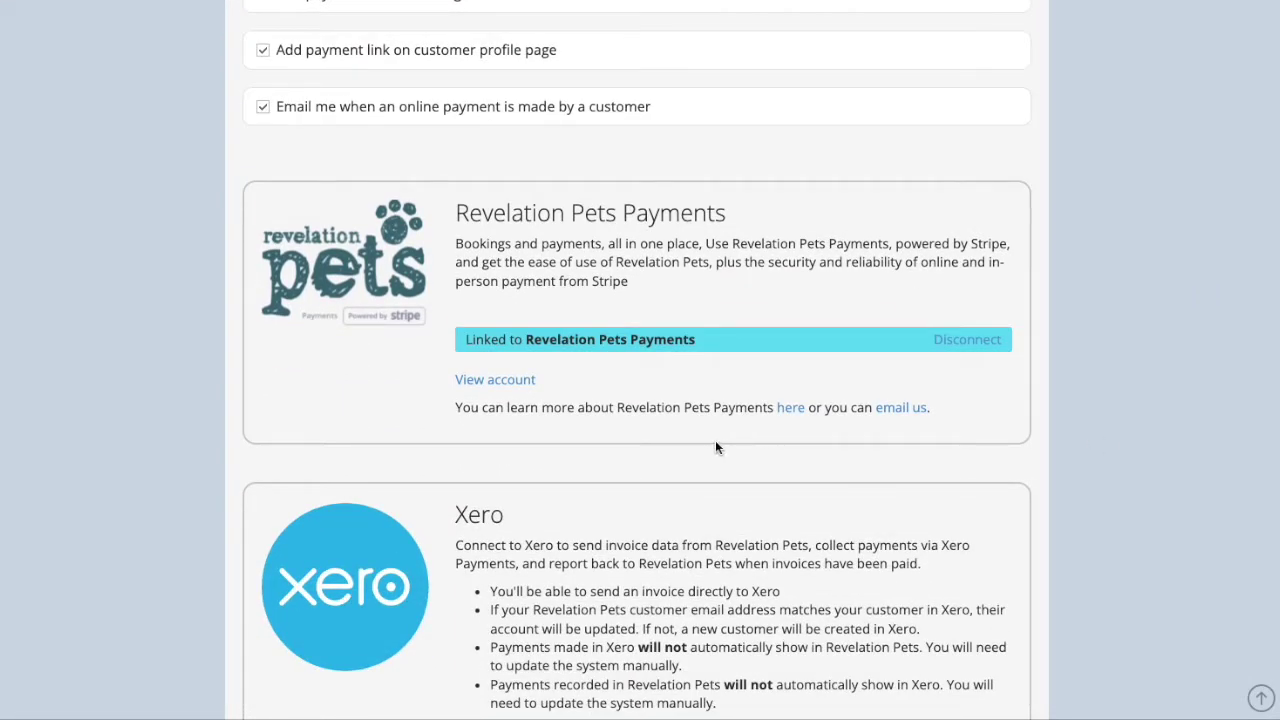
click(494, 381)
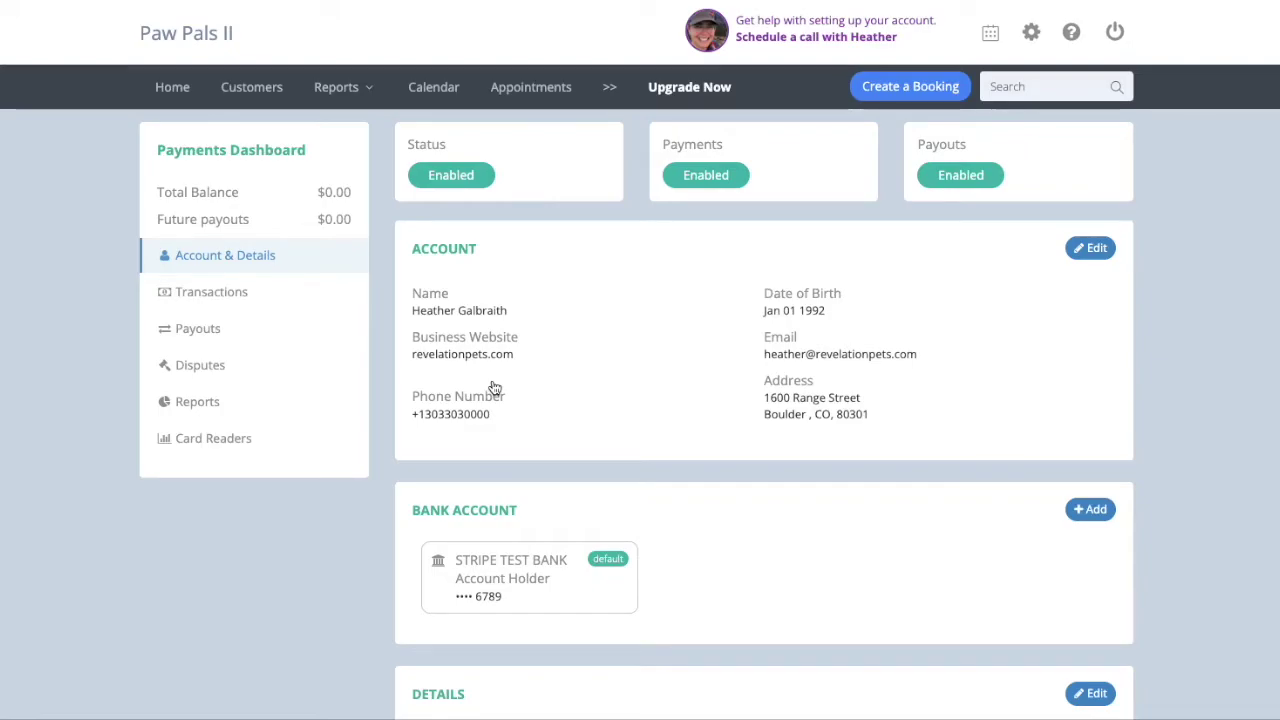
Browse the Payments Dashboard's Transactions list and Card Readers page with its order history.
click(237, 310)
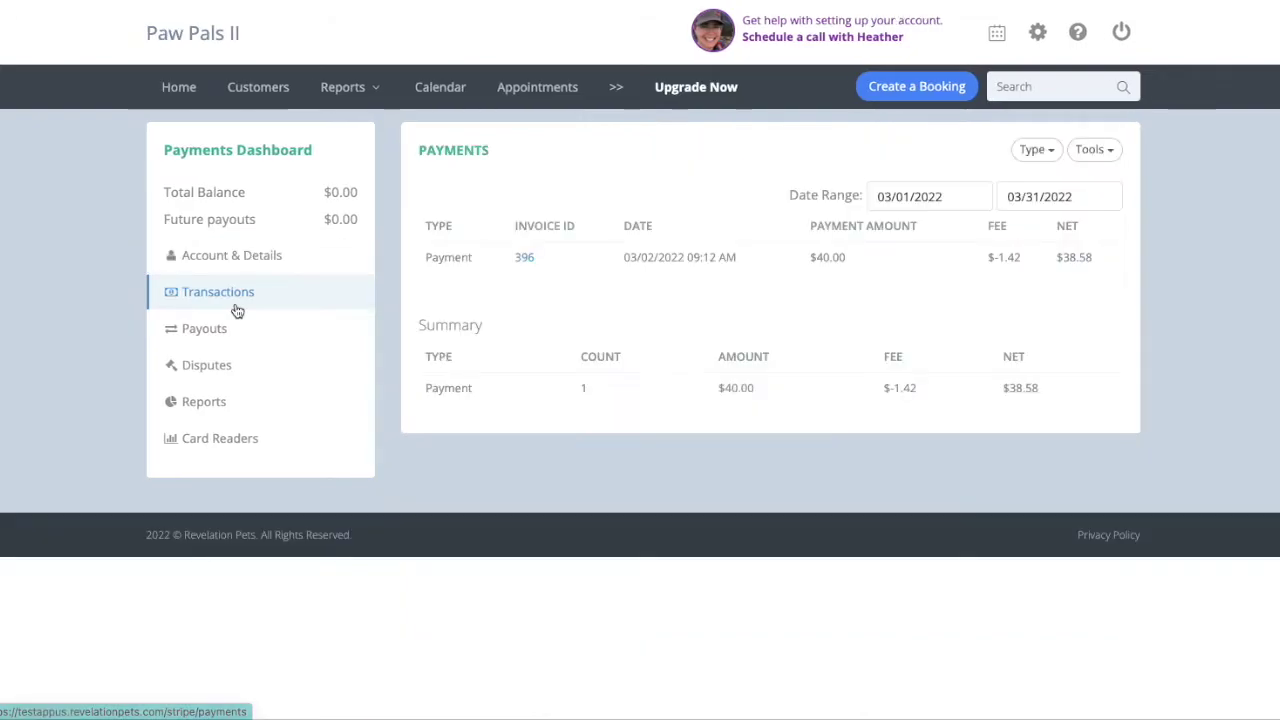
click(228, 440)
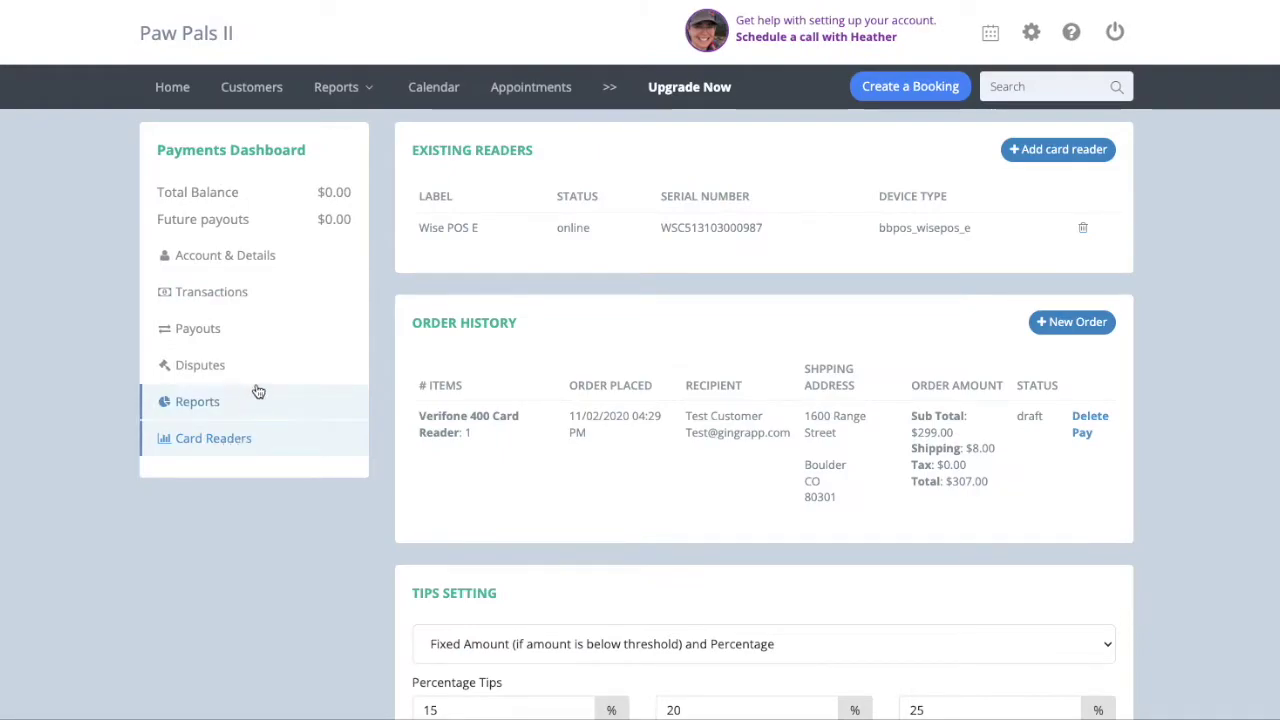
click(1031, 32)
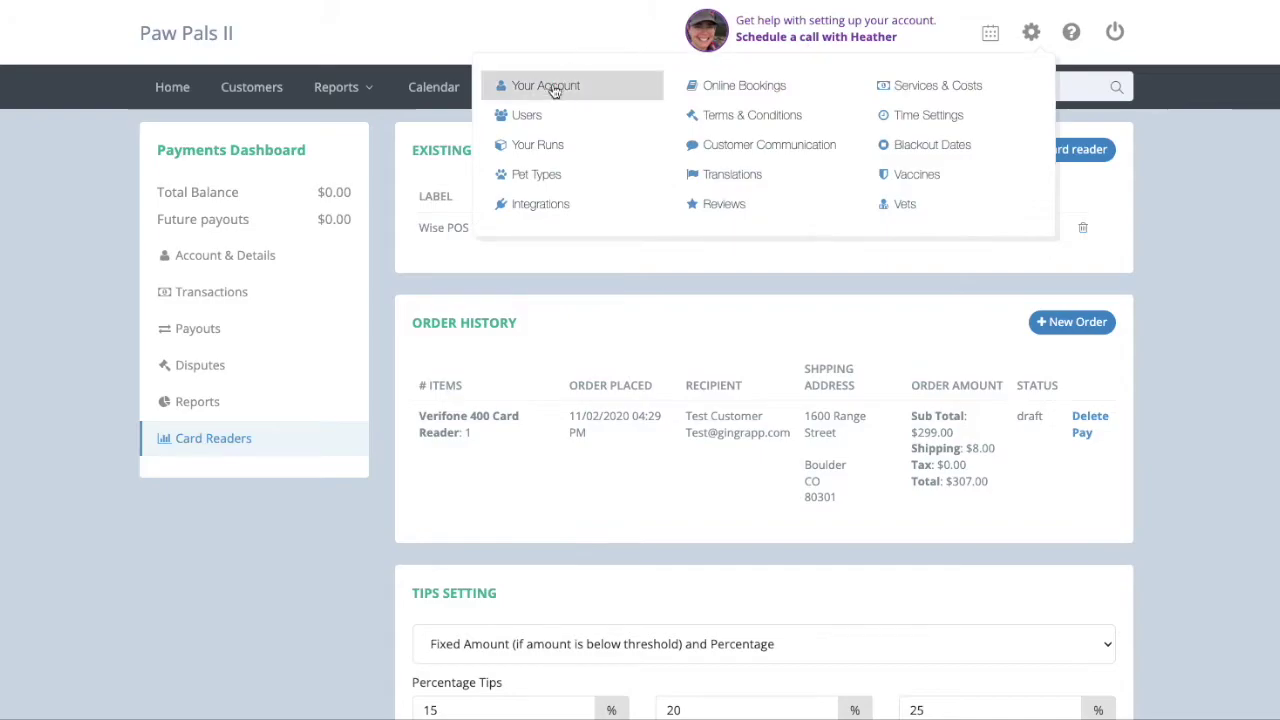
Return to the Plugins page and scroll down to the Xero and Quickbooks cards.
click(551, 212)
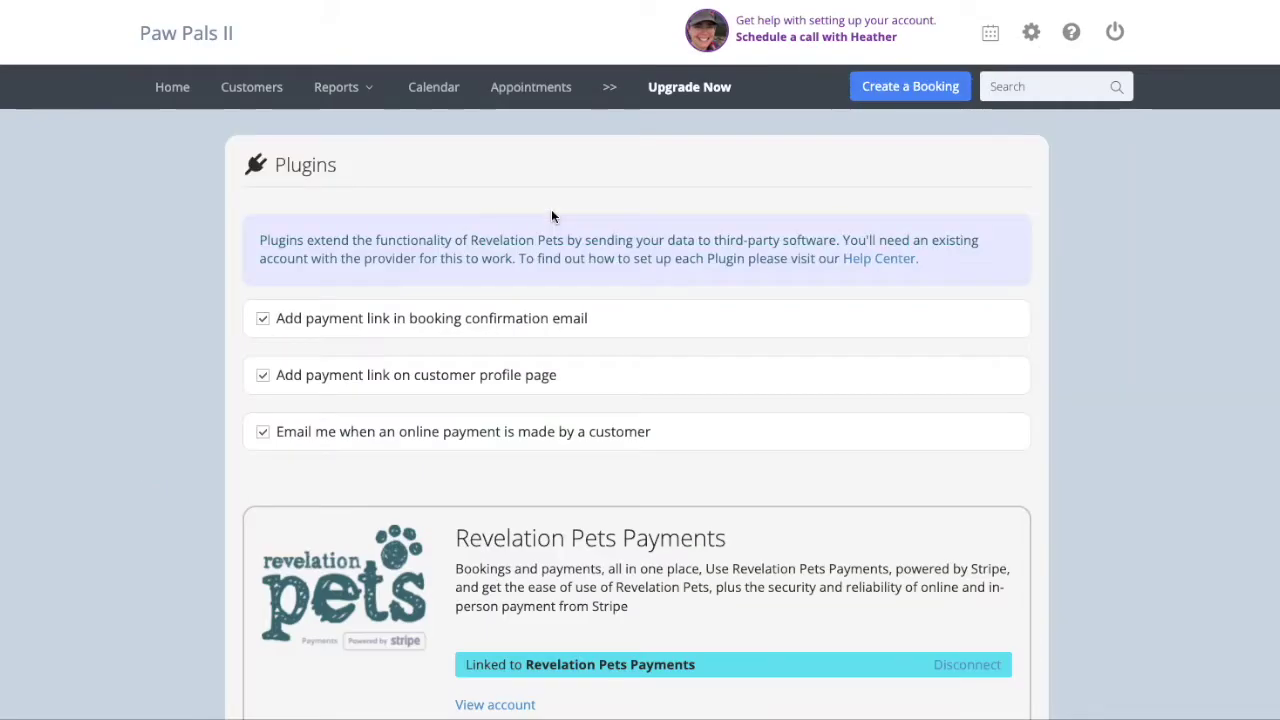
scroll(1136, 412, down, 9)
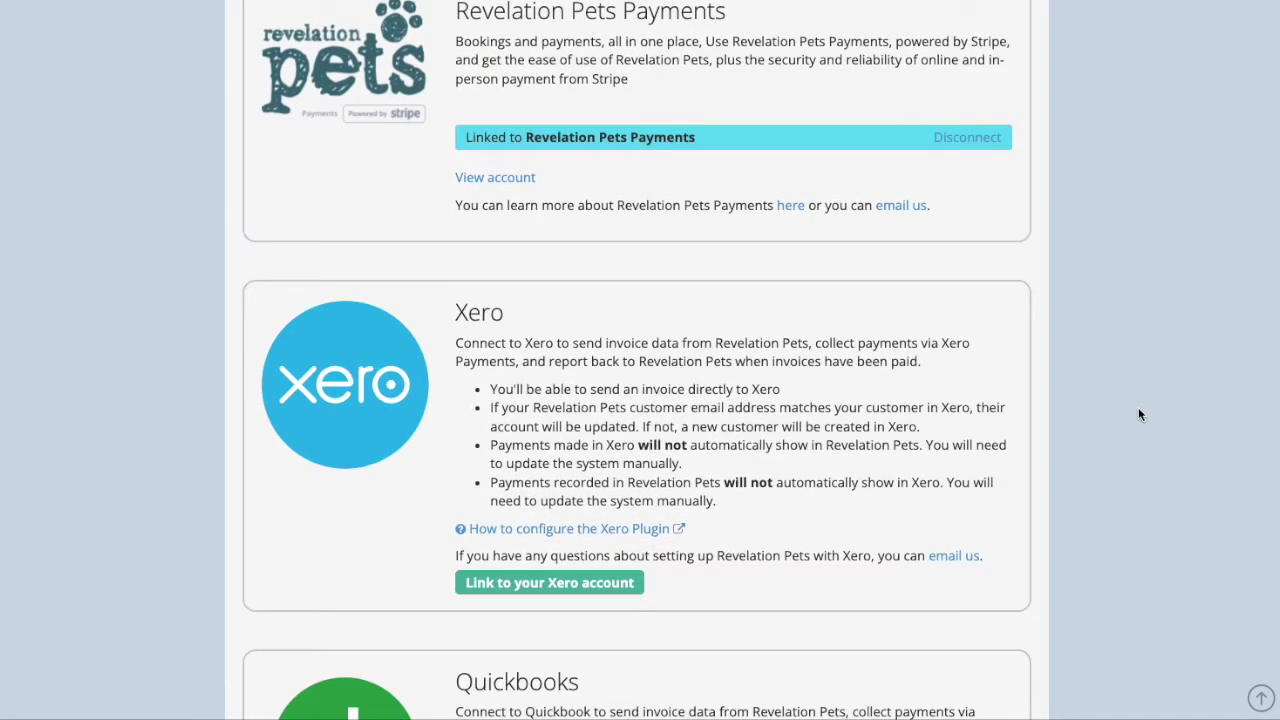
scroll(1139, 414, down, 1)
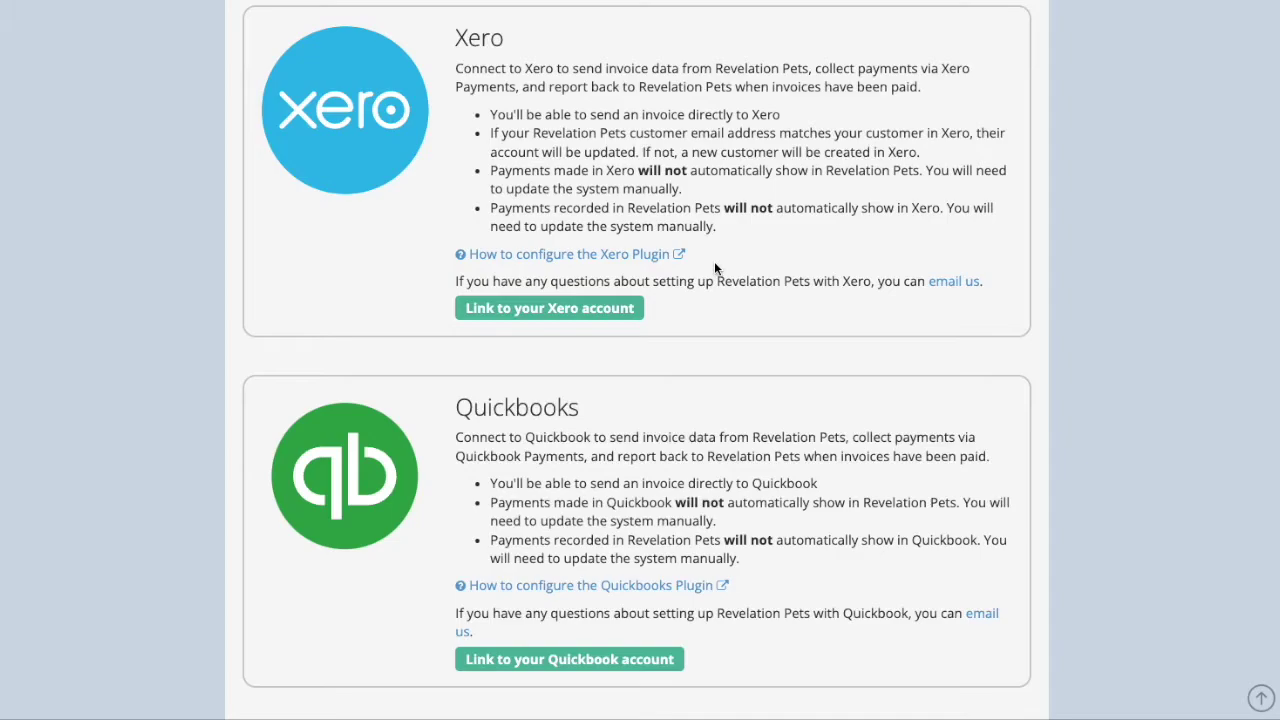
Highlight the Xero configuration help text and the Quickbooks feature bullets.
drag(712, 256, 457, 255)
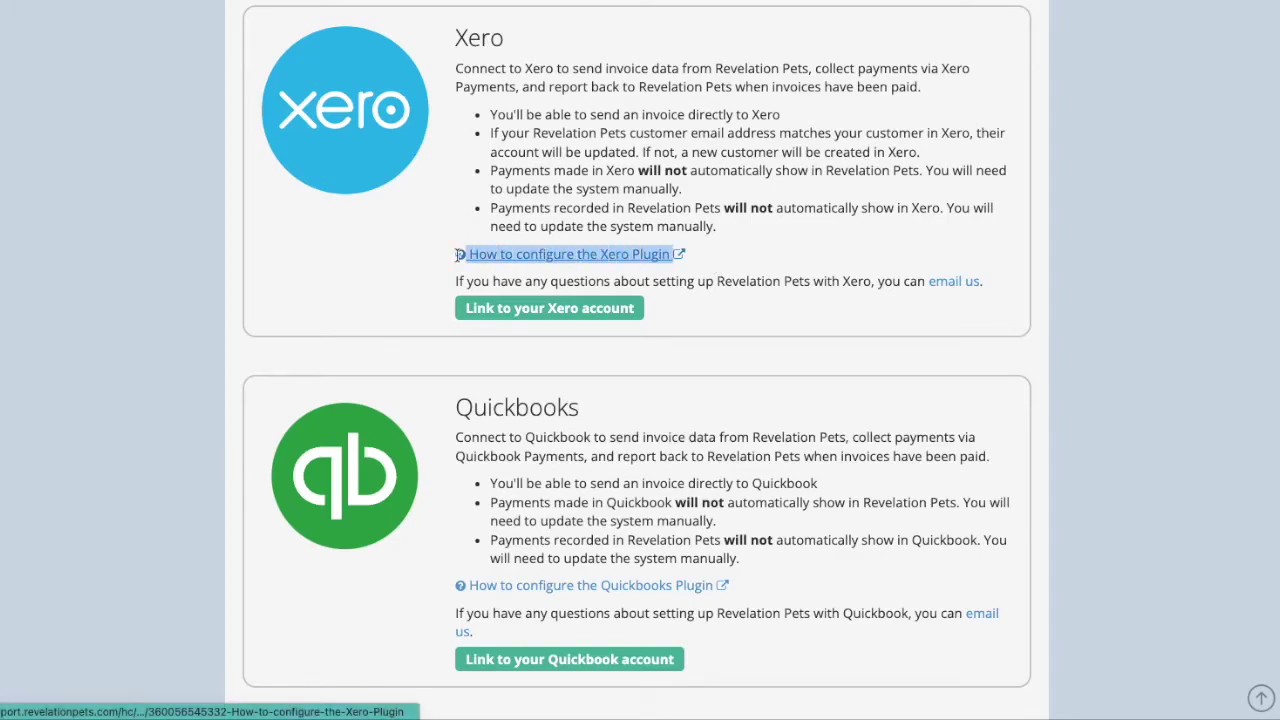
click(1104, 288)
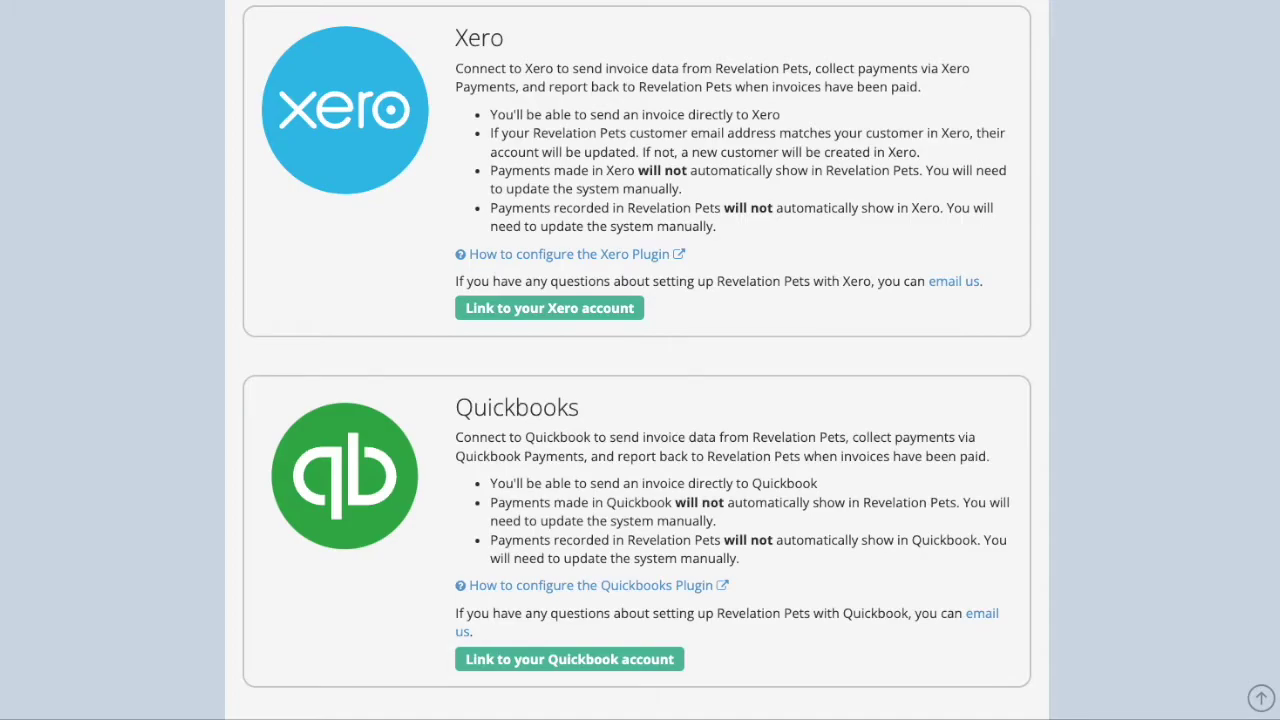
drag(490, 483, 757, 553)
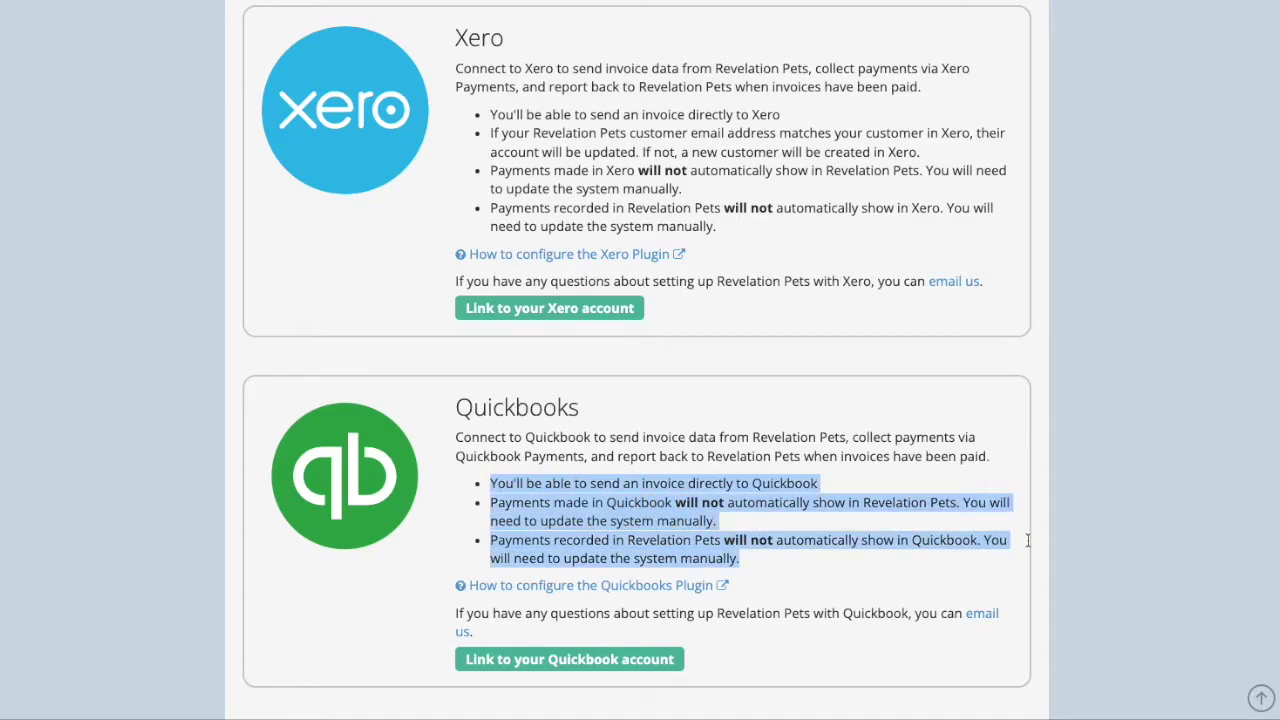
click(1103, 522)
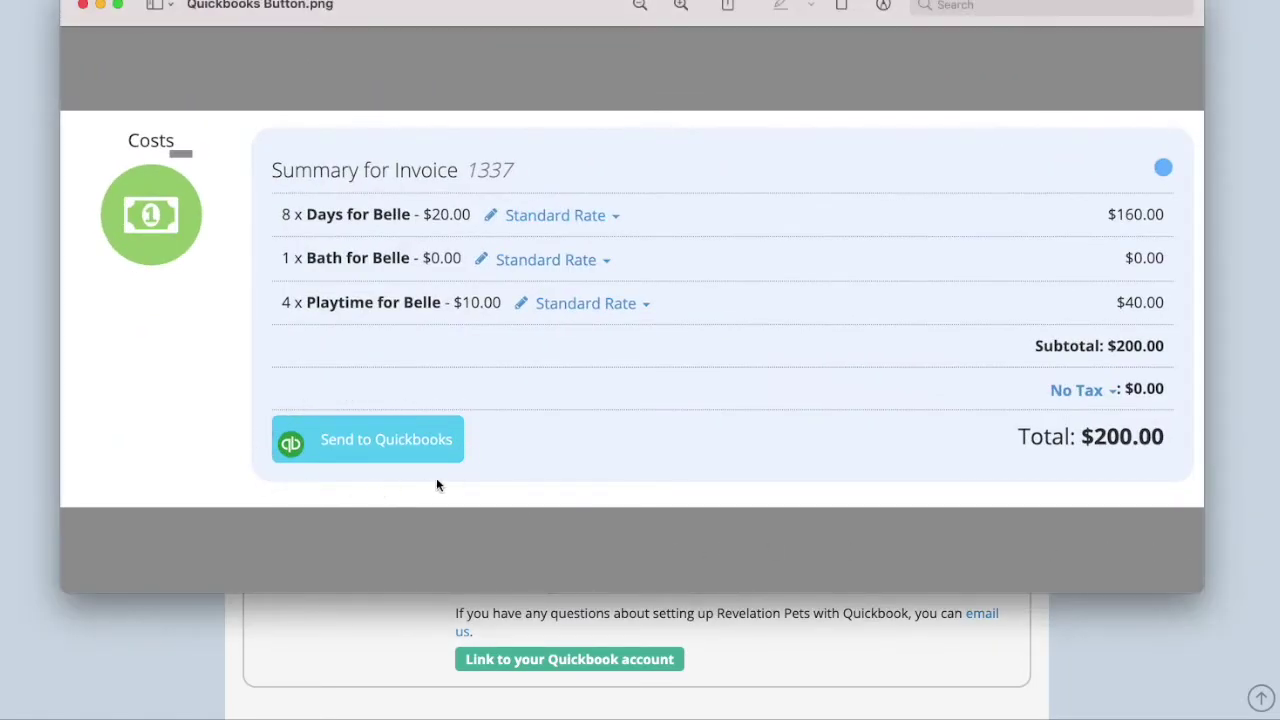
Minimise the Quickbooks Button.png preview window.
click(99, 6)
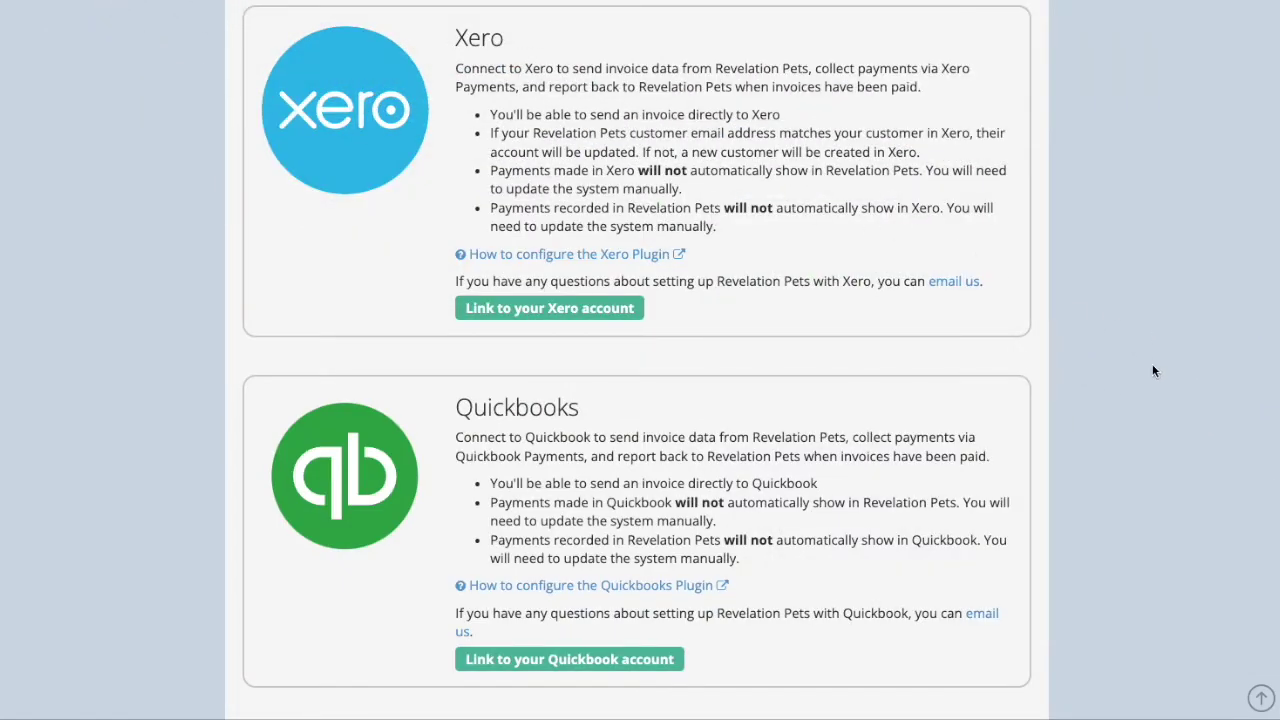
Scroll to the Mailchimp card and highlight its configuration help and automatic list-update sentence.
scroll(1153, 370, down, 3)
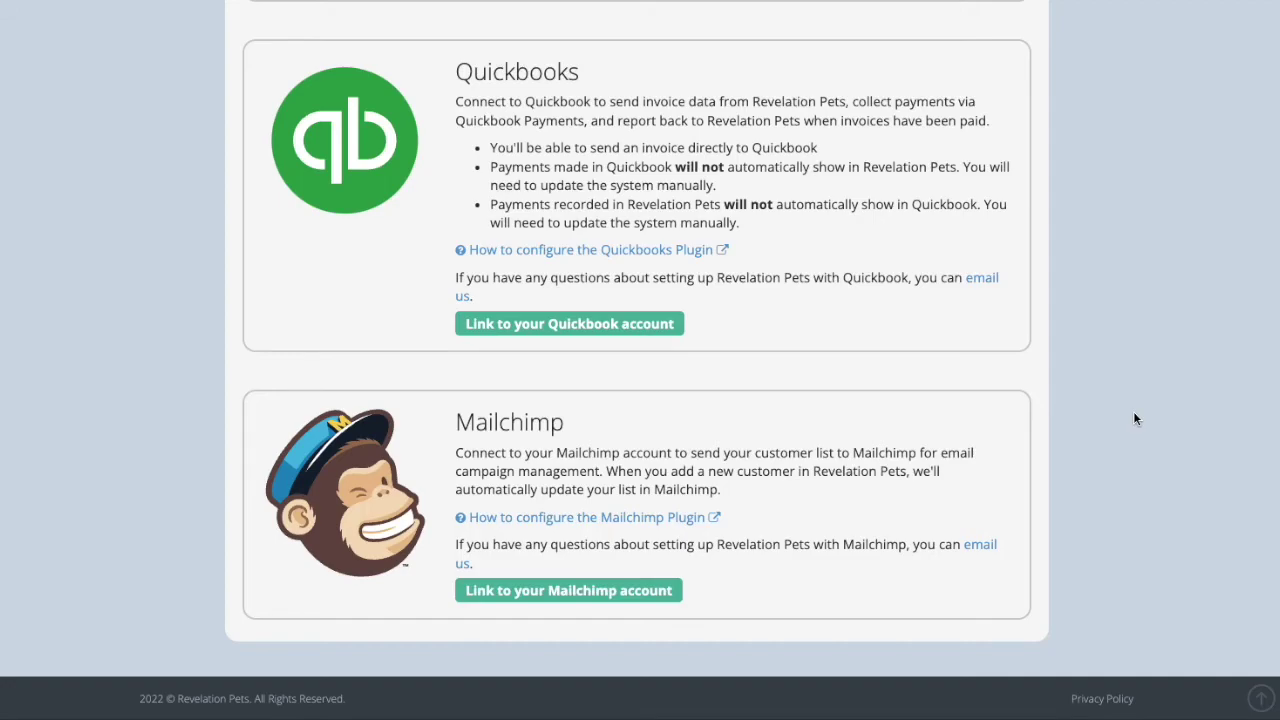
drag(735, 523, 462, 522)
click(780, 512)
drag(607, 470, 733, 494)
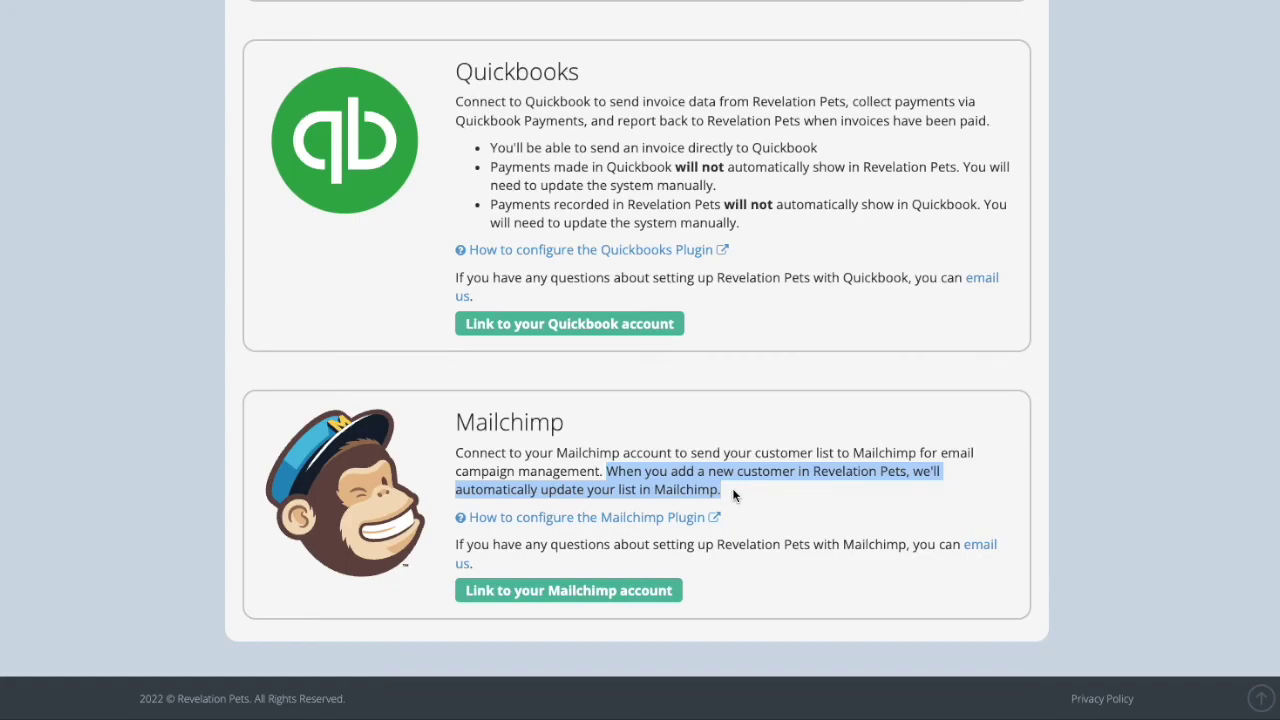
click(1128, 507)
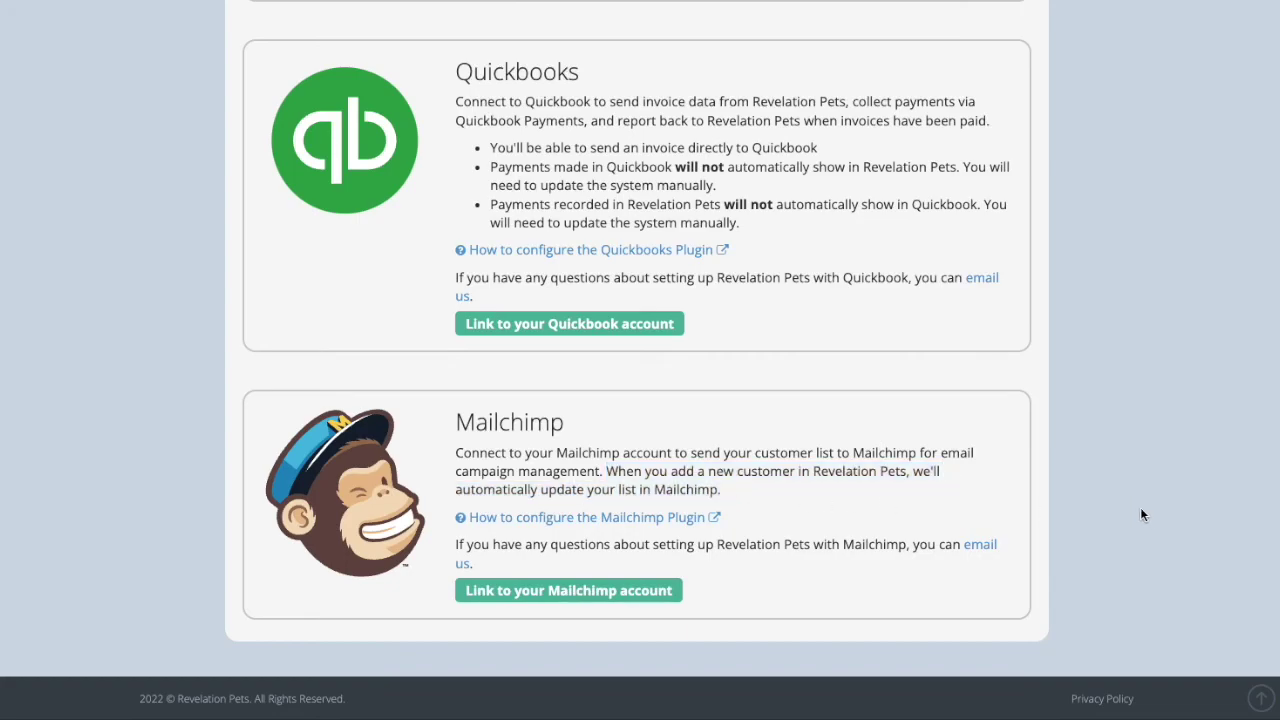